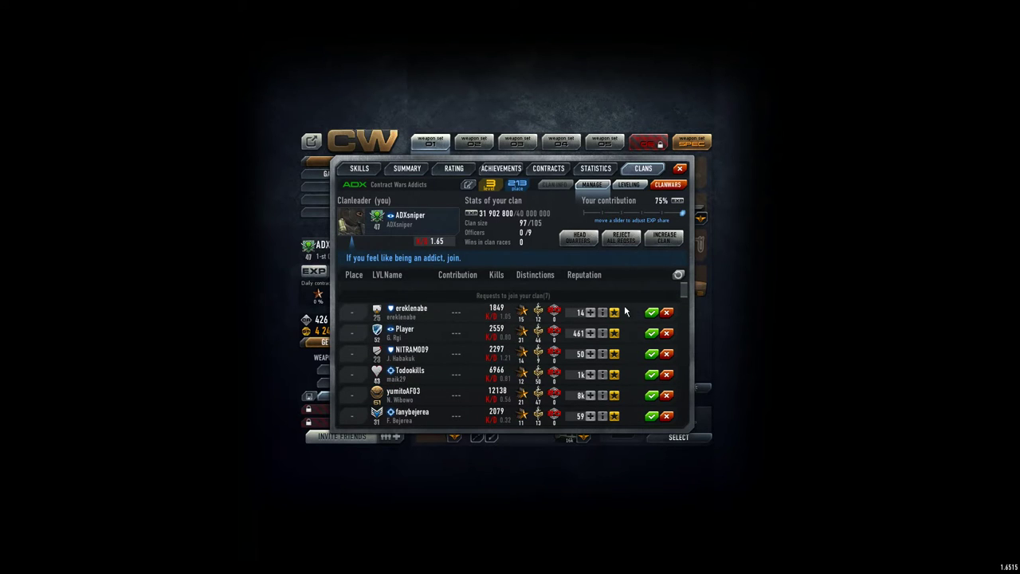
Step: Accept all seven pending join requests under 'Requests to join your clan'
{"action": "left_click", "coordinate": [652, 313]}
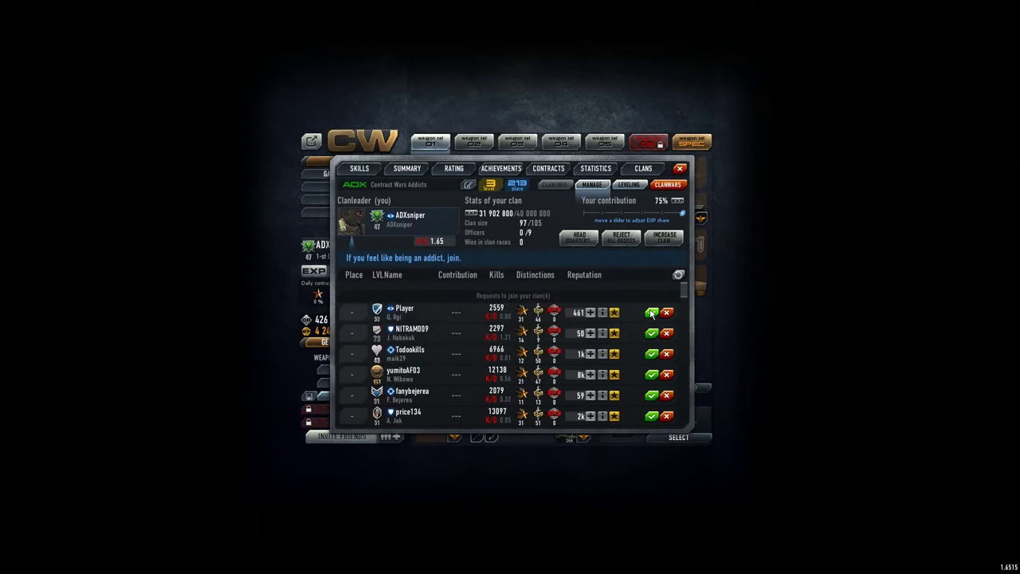
{"action": "left_click", "coordinate": [652, 314]}
{"action": "left_click", "coordinate": [652, 314]}
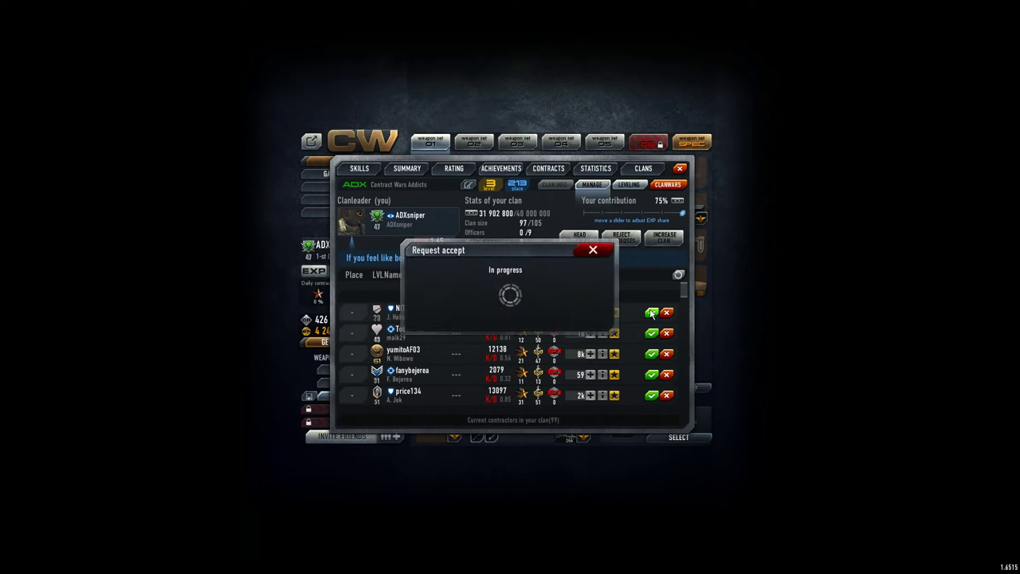
{"action": "left_click", "coordinate": [652, 313]}
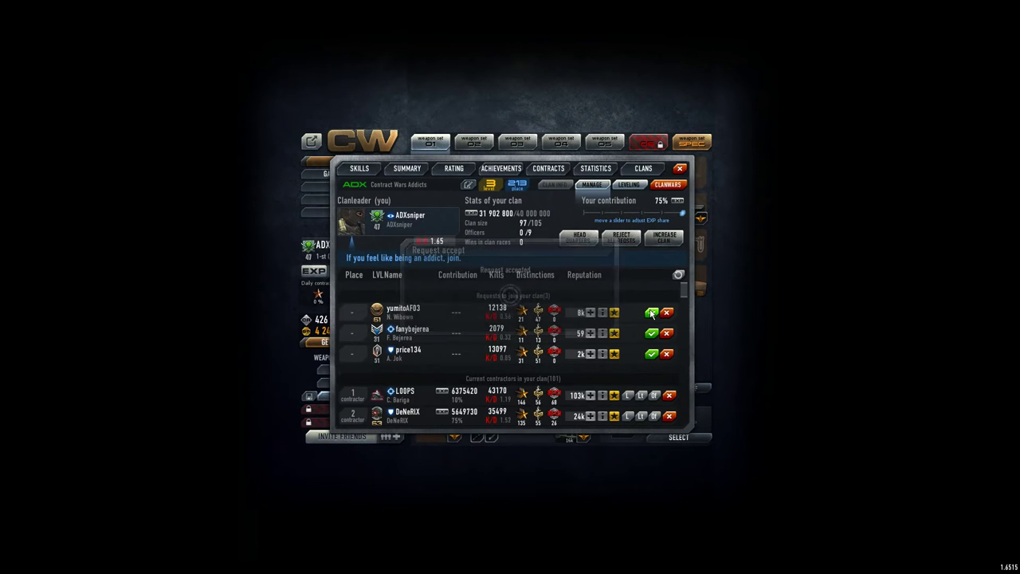
{"action": "left_click", "coordinate": [652, 313]}
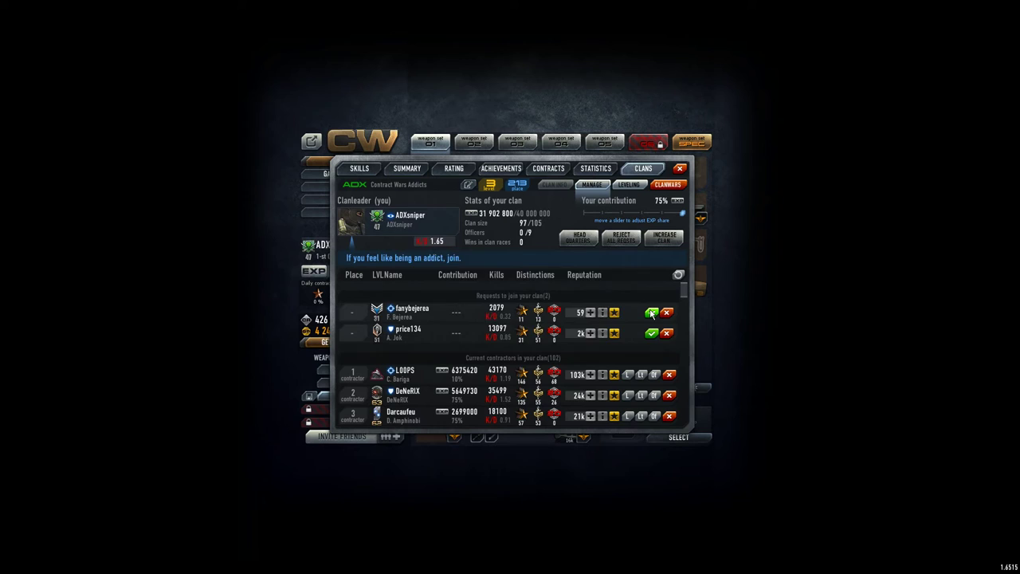
{"action": "left_click", "coordinate": [652, 313]}
{"action": "left_click", "coordinate": [652, 313]}
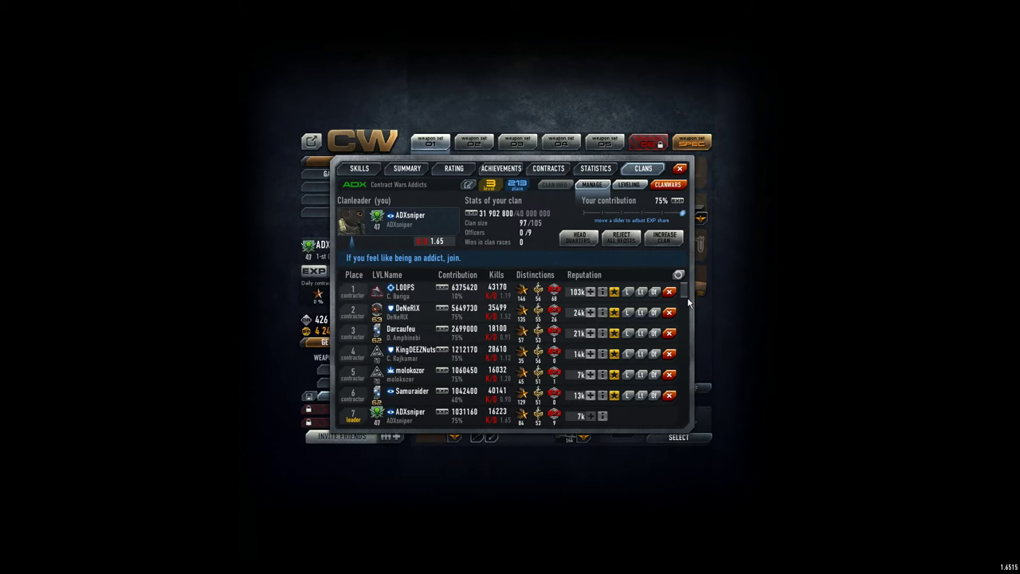
{"action": "scroll", "coordinate": [681, 303], "scroll_direction": "down", "scroll_amount": 6}
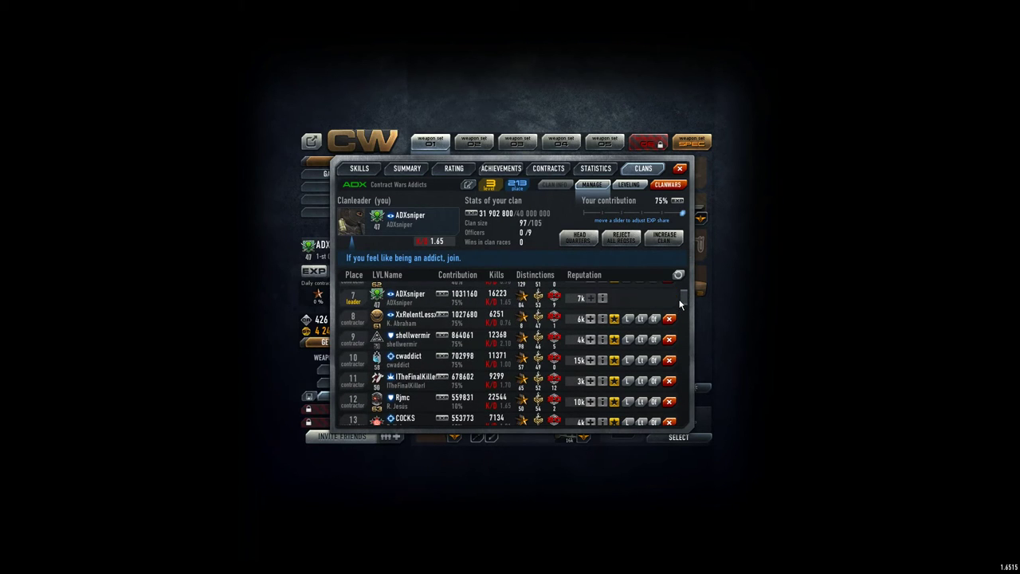
{"action": "scroll", "coordinate": [682, 303], "scroll_direction": "down", "scroll_amount": 1}
{"action": "scroll", "coordinate": [678, 303], "scroll_direction": "down", "scroll_amount": 10}
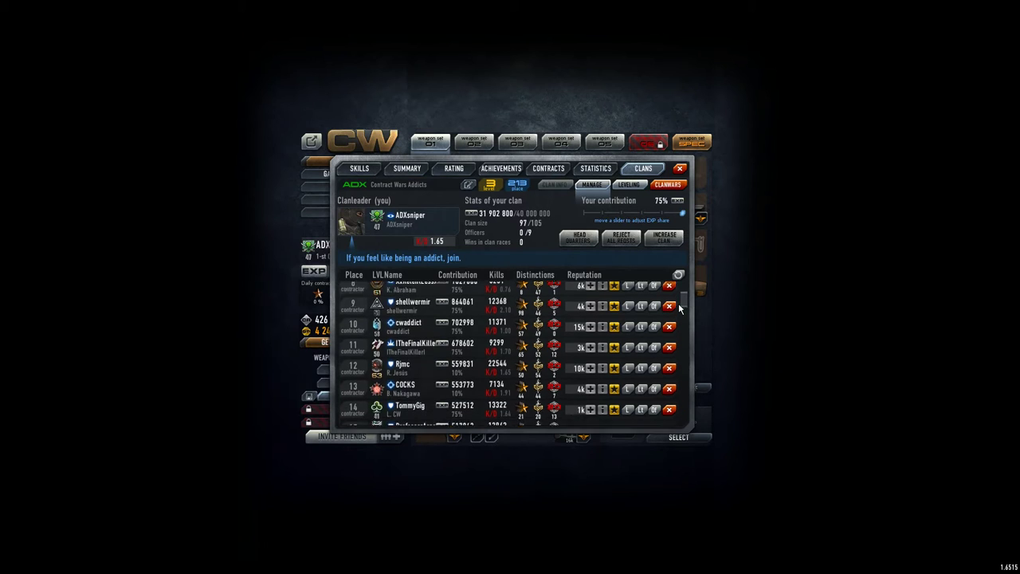
{"action": "scroll", "coordinate": [679, 303], "scroll_direction": "down", "scroll_amount": 10}
{"action": "scroll", "coordinate": [676, 351], "scroll_direction": "down", "scroll_amount": 8}
{"action": "scroll", "coordinate": [676, 351], "scroll_direction": "down", "scroll_amount": 10}
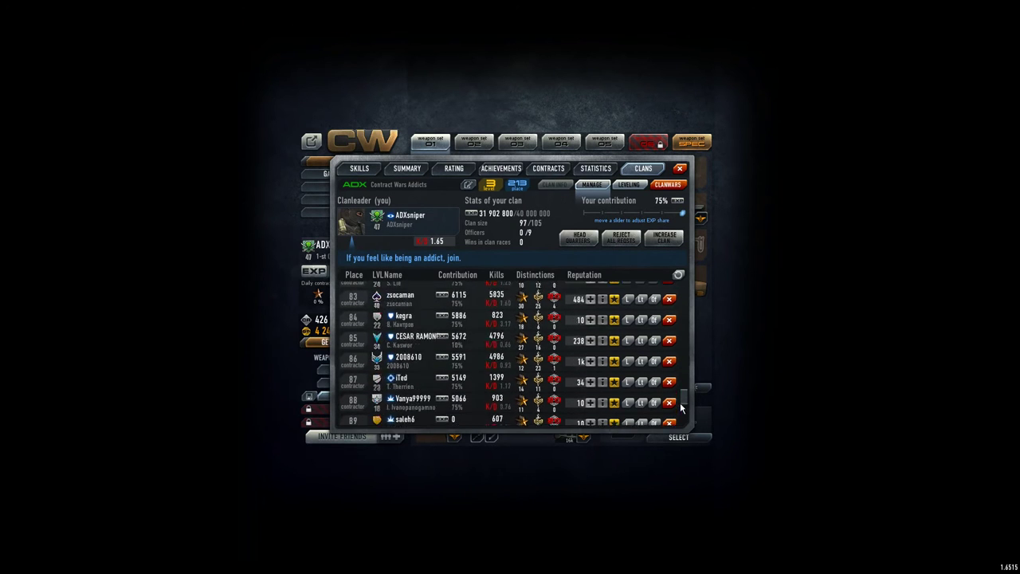
{"action": "scroll", "coordinate": [638, 355], "scroll_direction": "down", "scroll_amount": 10}
{"action": "scroll", "coordinate": [570, 359], "scroll_direction": "down", "scroll_amount": 6}
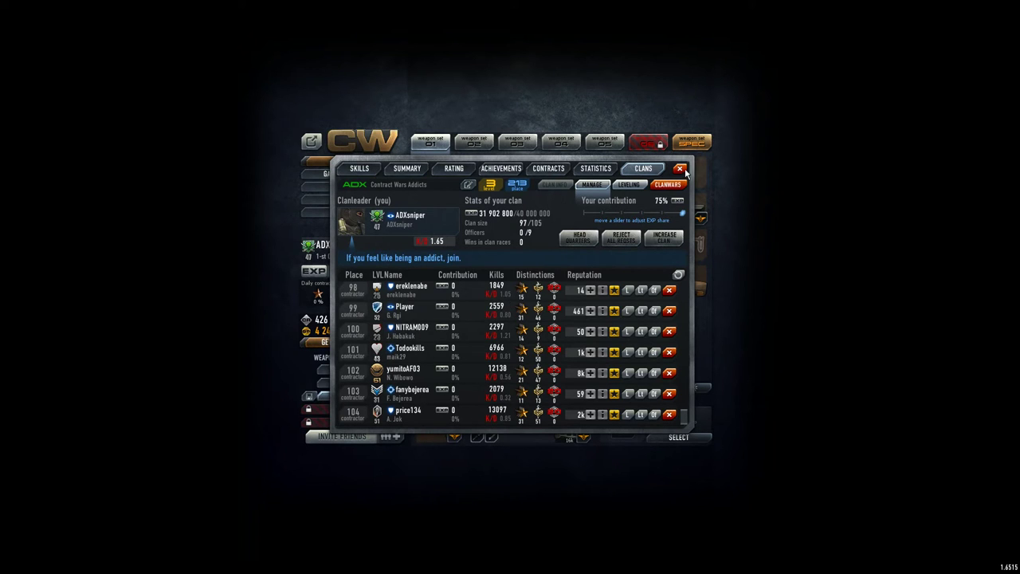
Step: Close the clan panel and rotate the SV98 preview to an angled view
{"action": "left_click", "coordinate": [667, 185]}
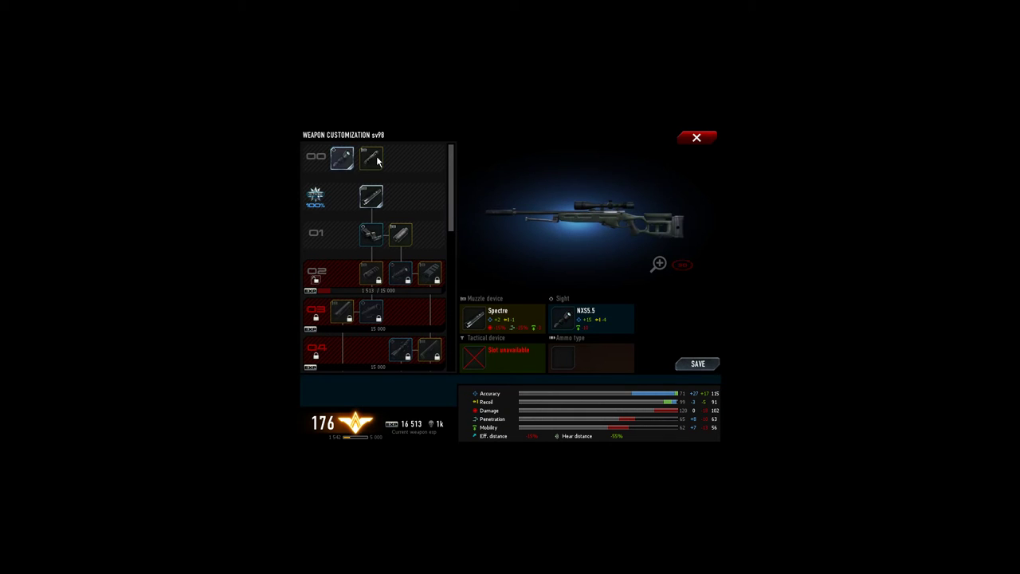
{"action": "mouse_move", "coordinate": [630, 215]}
{"action": "left_mouse_down"}
{"action": "mouse_move", "coordinate": [604, 220]}
{"action": "mouse_move", "coordinate": [581, 207]}
{"action": "left_mouse_up"}
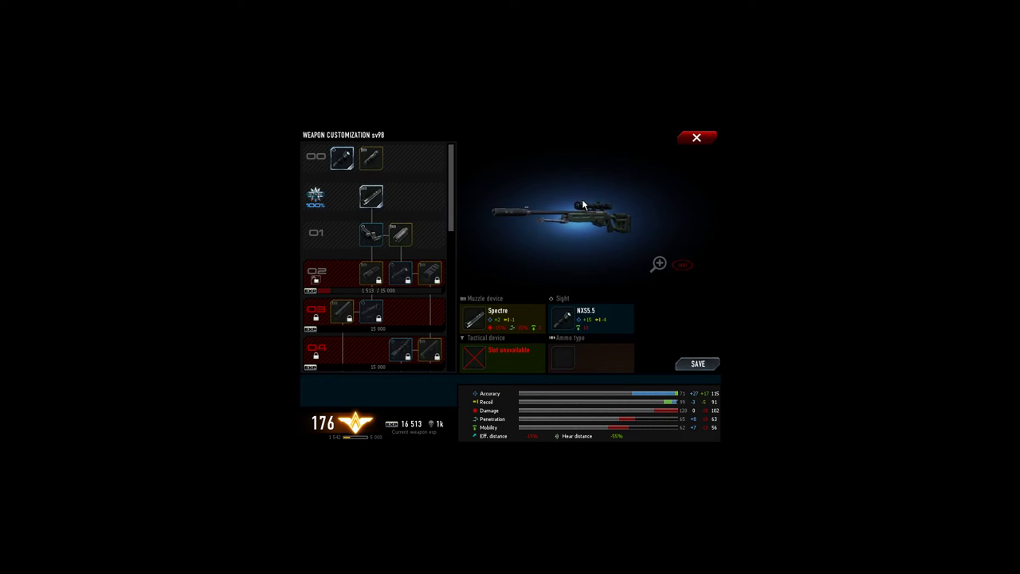
Step: Return to the weapon selection menu, then reopen the SV98 customization
{"action": "left_click", "coordinate": [708, 137]}
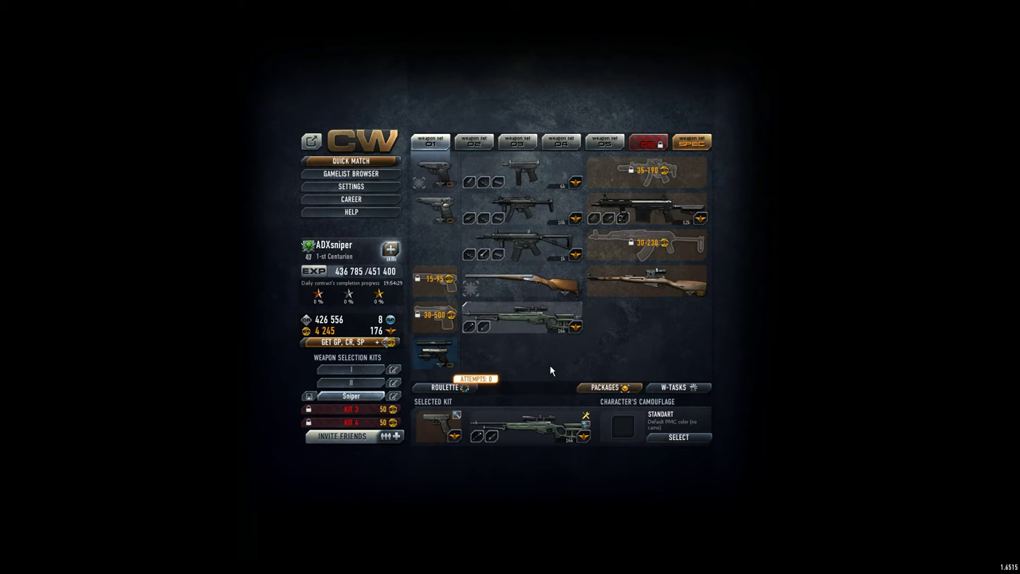
{"action": "left_click", "coordinate": [574, 326]}
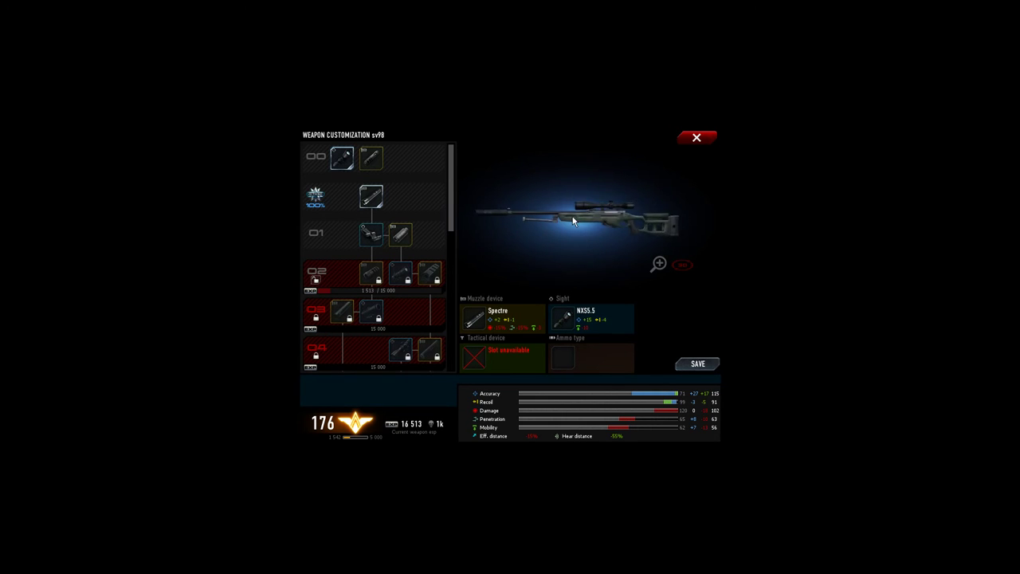
{"action": "left_click", "coordinate": [699, 141]}
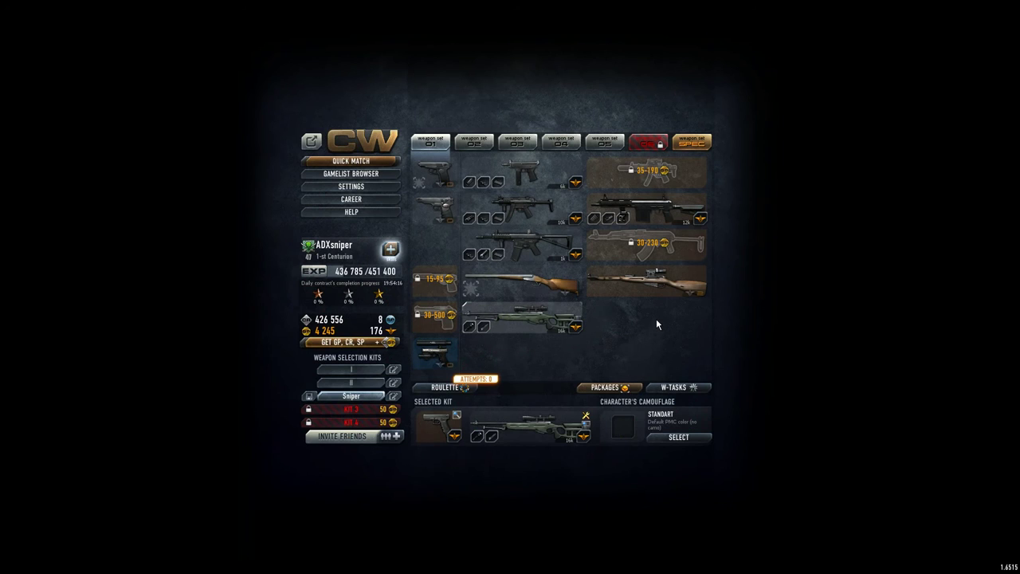